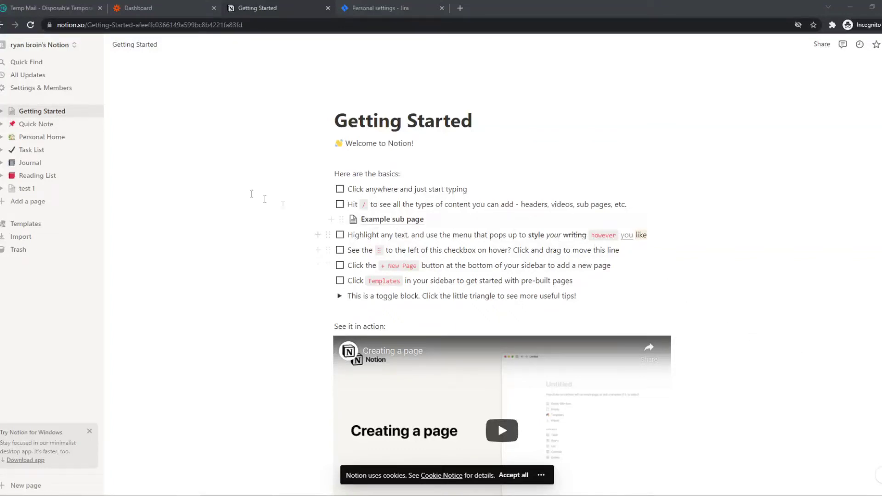
Step: Check Jira's Your work page and Notion's Getting Started page, then go to the Zapier dashboard
scroll(232, 195, "down", 2)
scroll(239, 188, "up", 2)
left_click(387, 11)
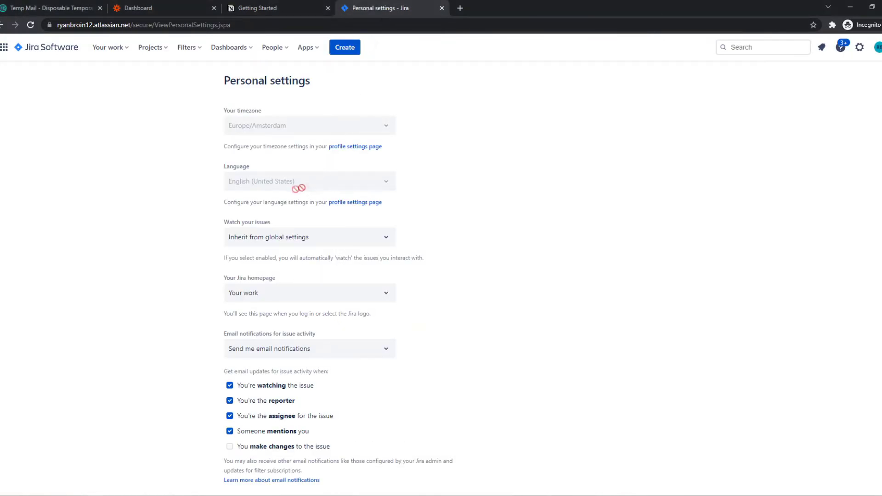
left_click(42, 56)
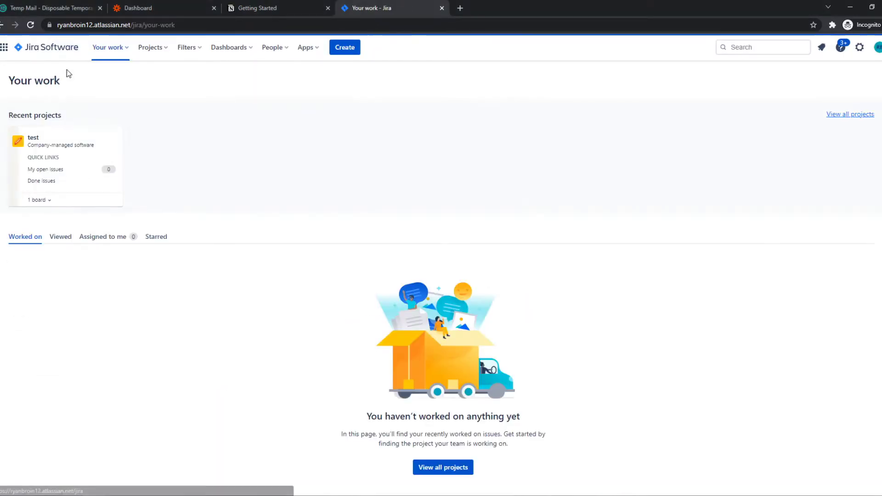
left_click(291, 5)
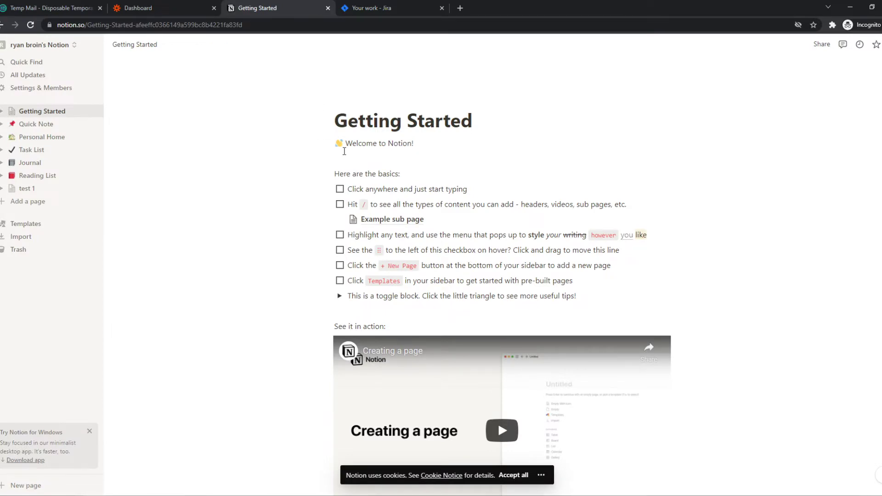
left_click(402, 13)
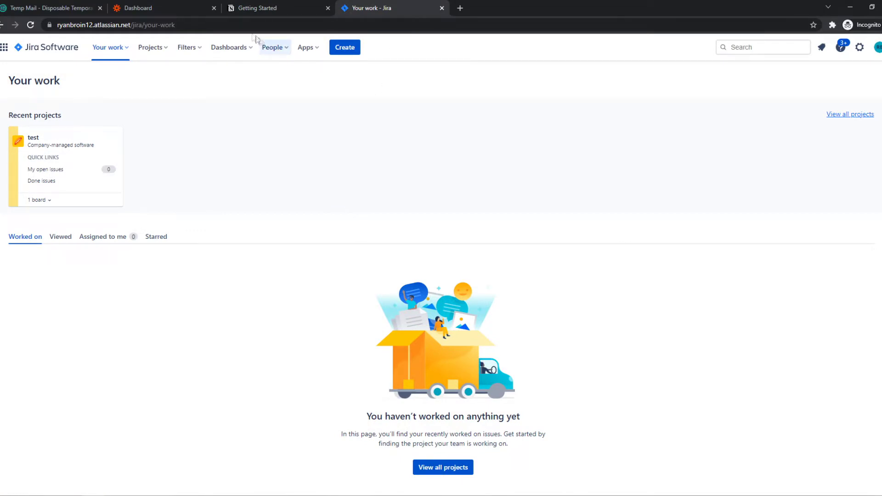
left_click(171, 5)
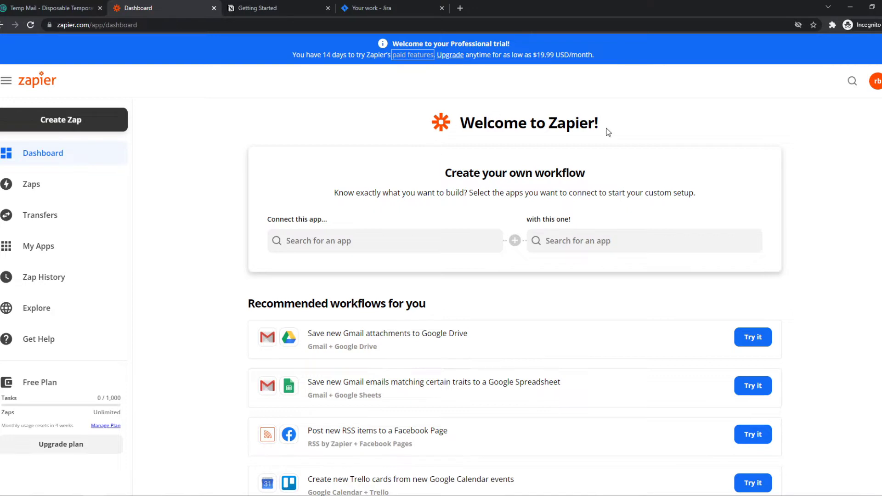
Step: Reload the Zapier dashboard and choose Notion as the first app to connect
left_click_drag(608, 132, 452, 98)
left_click(453, 97)
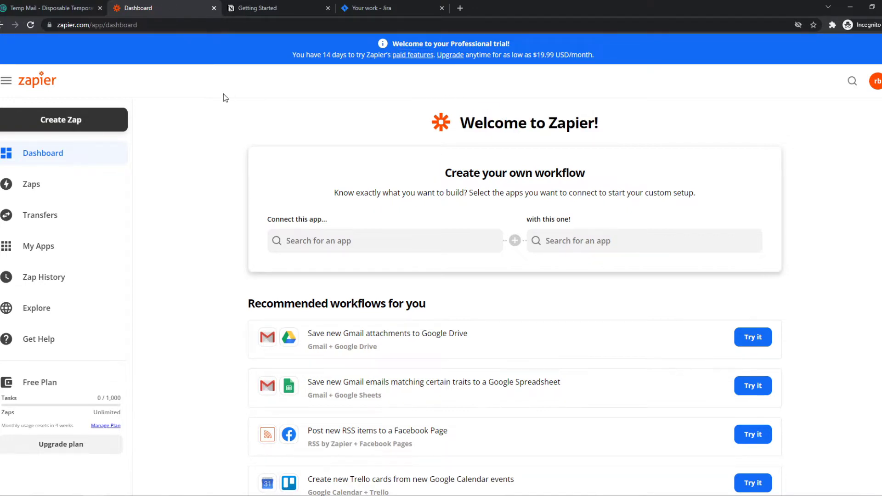
key("F5")
left_click(324, 238)
type("n")
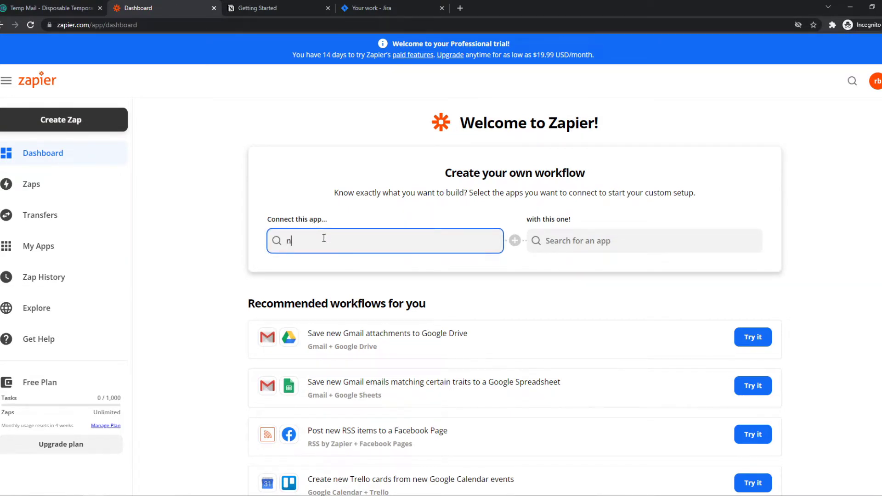
type("otion")
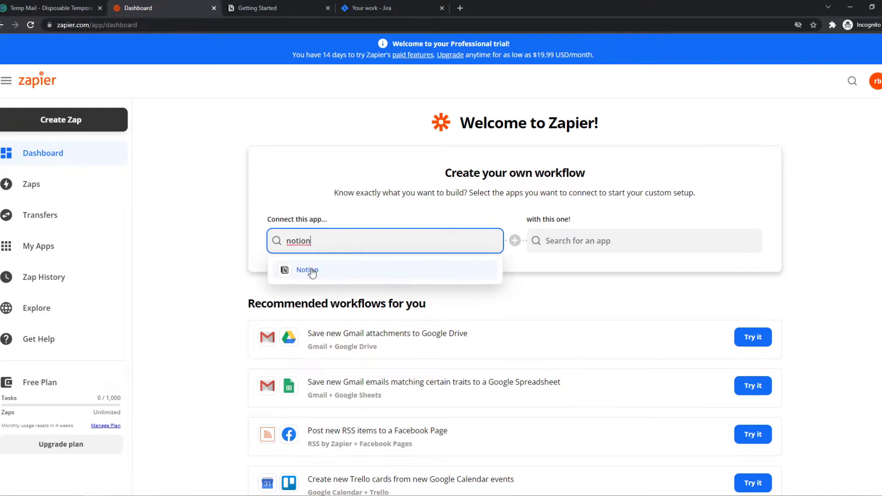
left_click(315, 271)
Step: Choose Jira Service Management as the second app, then review the trigger and action prompts
left_click(554, 238)
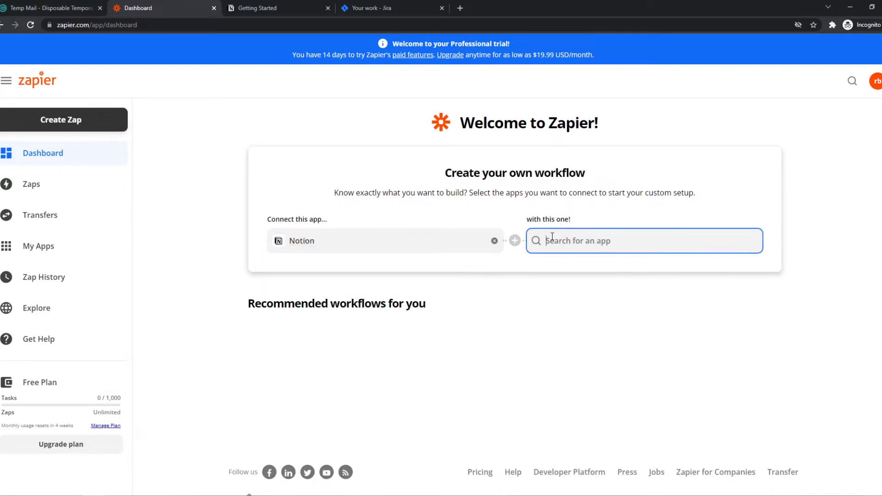
type("jira")
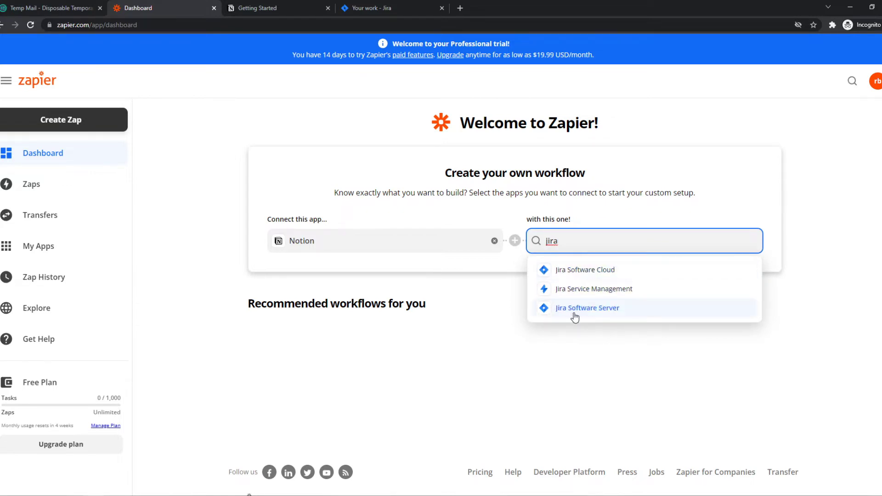
left_click(595, 288)
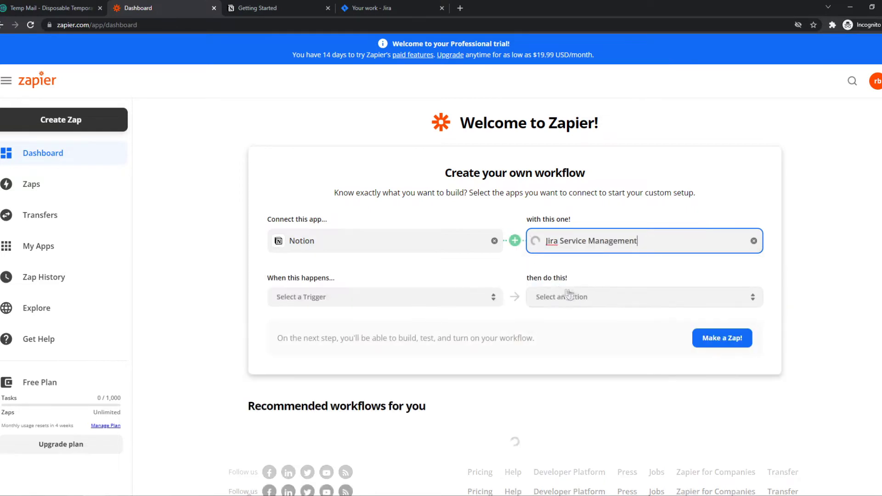
left_click(370, 8)
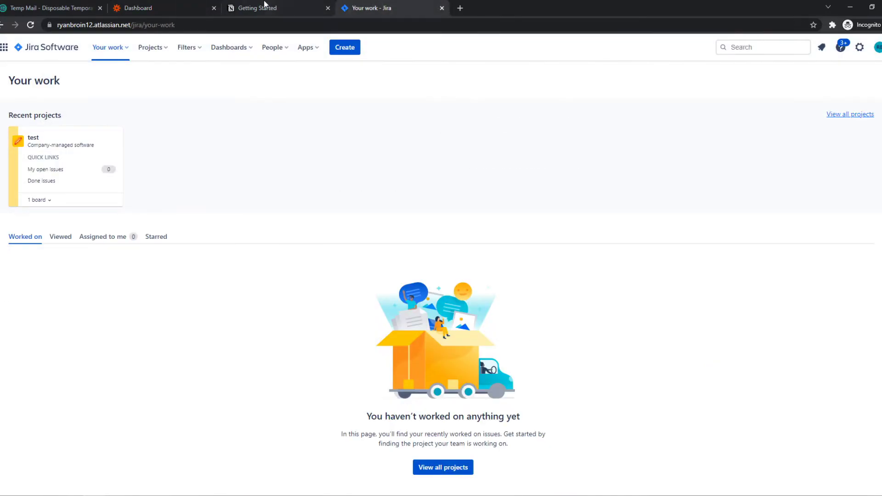
left_click(184, 8)
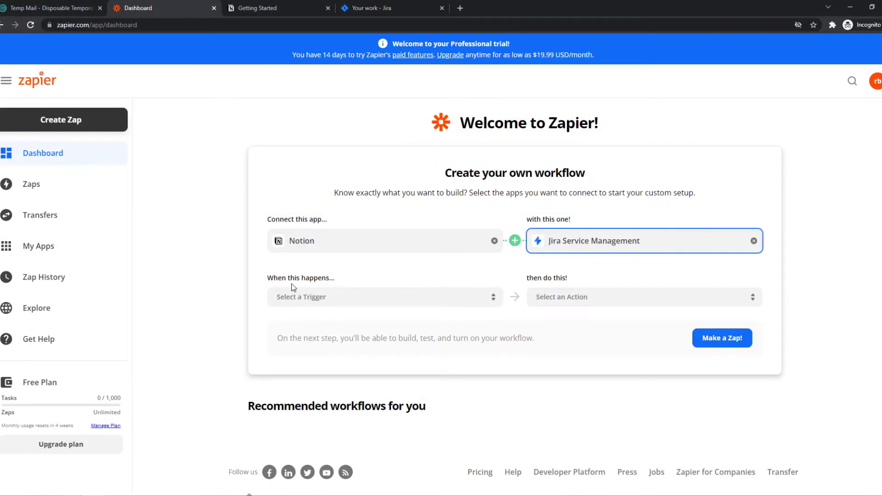
left_click_drag(268, 278, 323, 279)
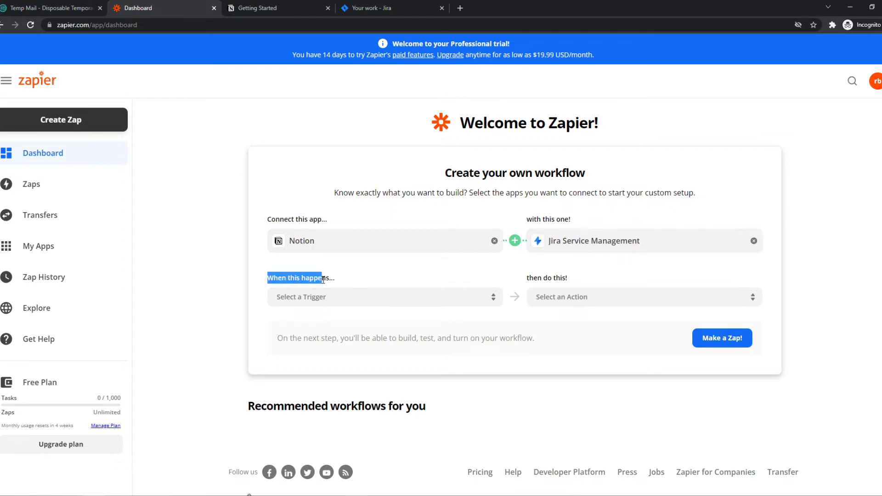
left_click_drag(536, 277, 576, 278)
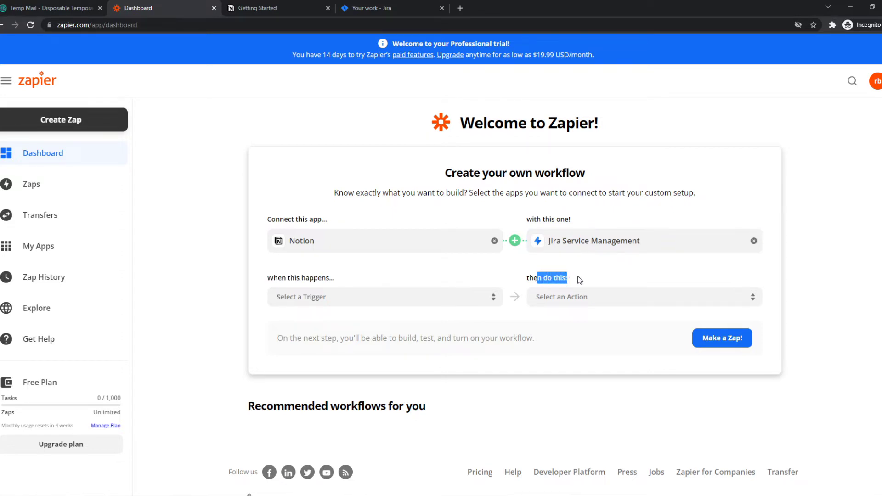
Step: Pick the New Database Item trigger and the Create Request action, then try the Zap
left_click(340, 293)
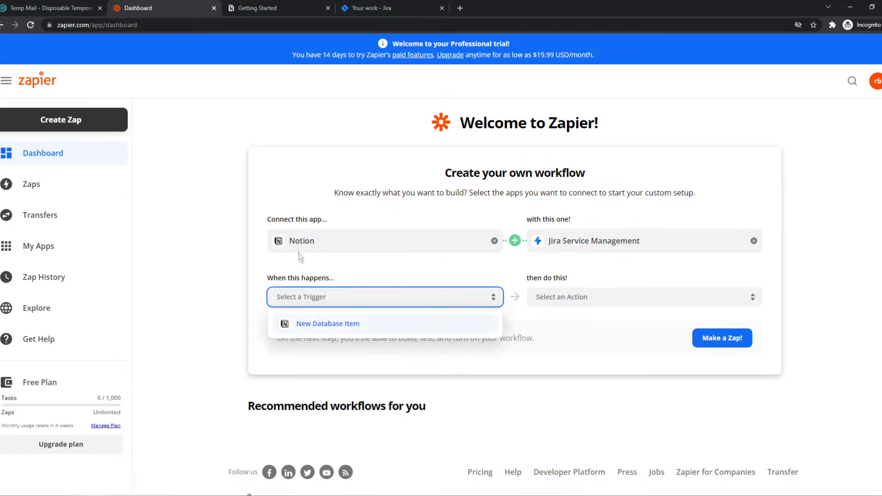
left_click(571, 298)
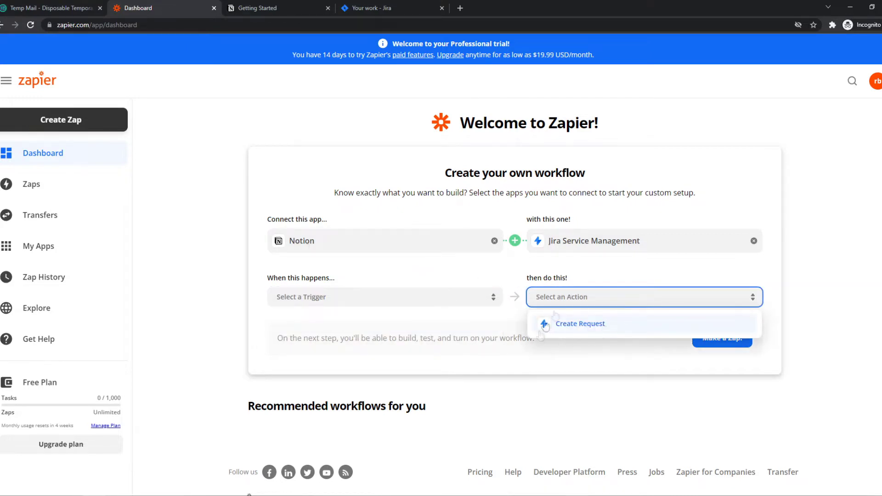
left_click(287, 299)
left_click(297, 324)
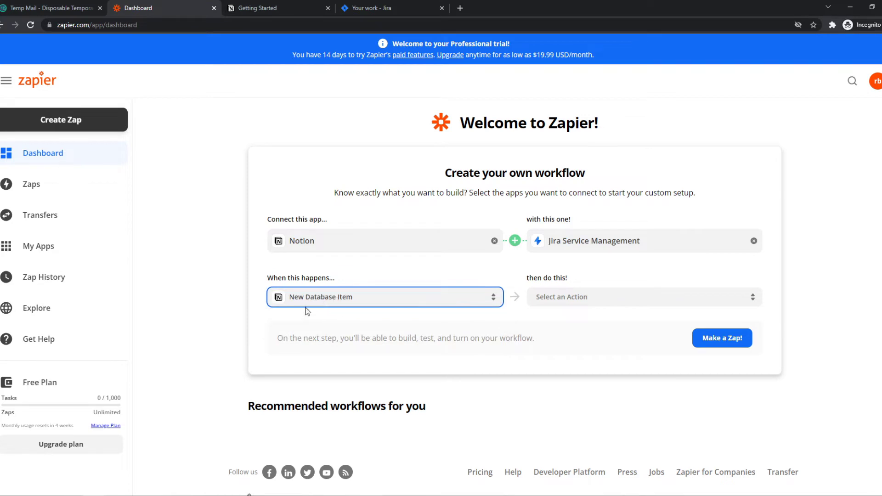
left_click(541, 301)
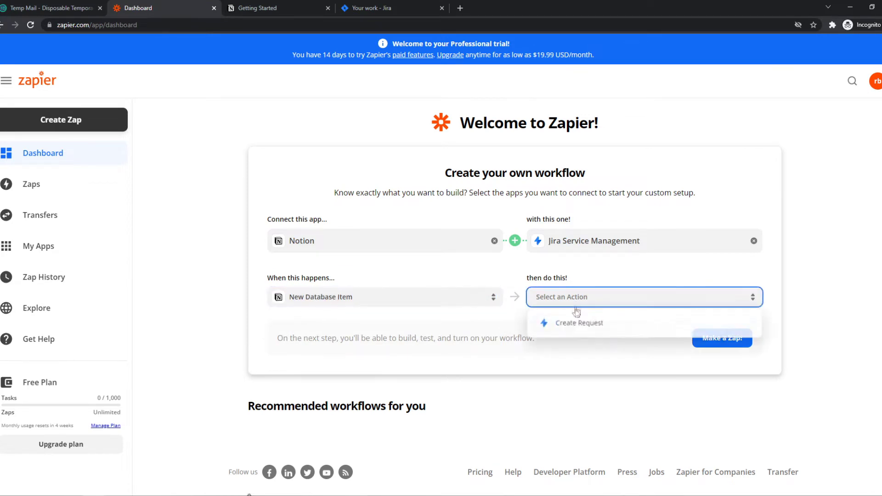
left_click(570, 327)
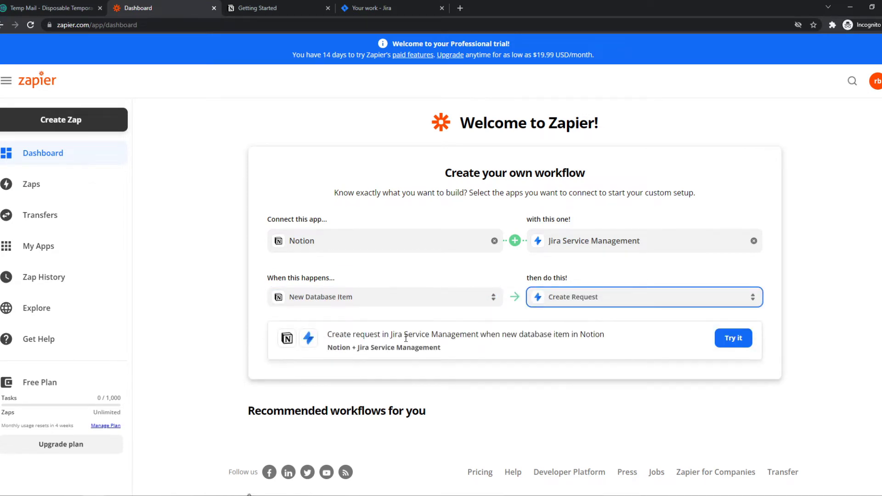
left_click(574, 304)
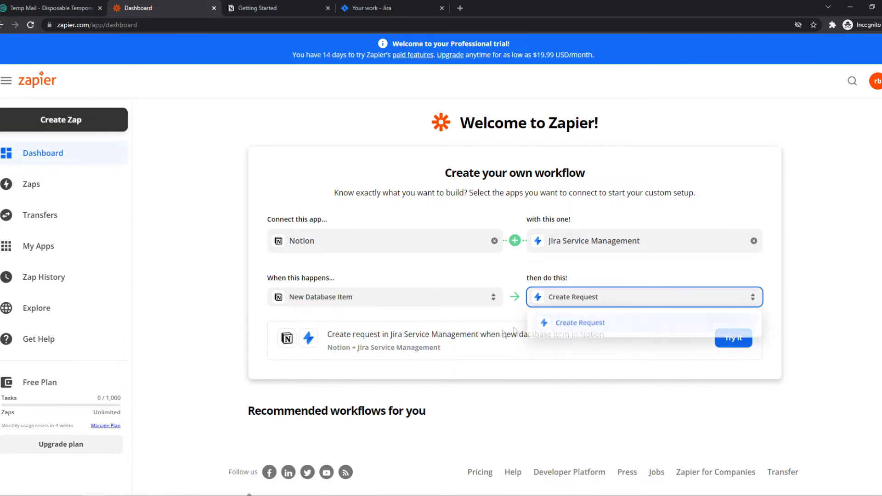
left_click(547, 325)
left_click(729, 340)
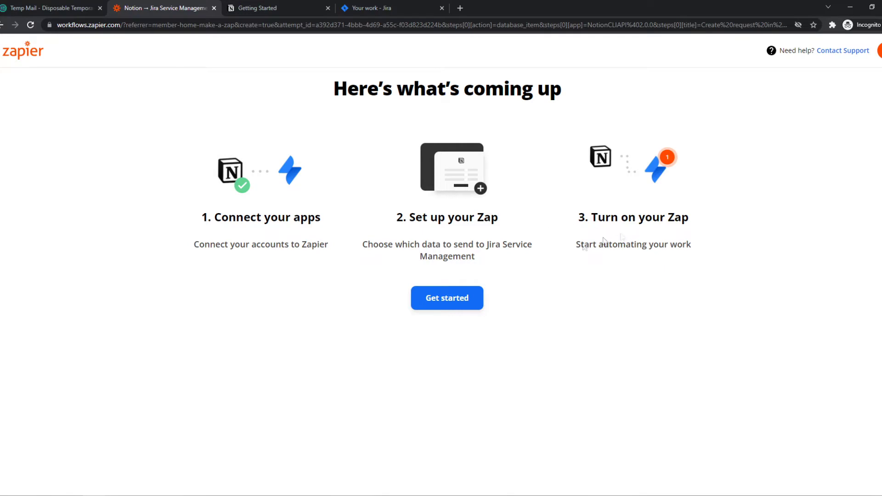
Step: Start the Zap setup and connect a Notion account with access to all workspace pages
left_click(434, 299)
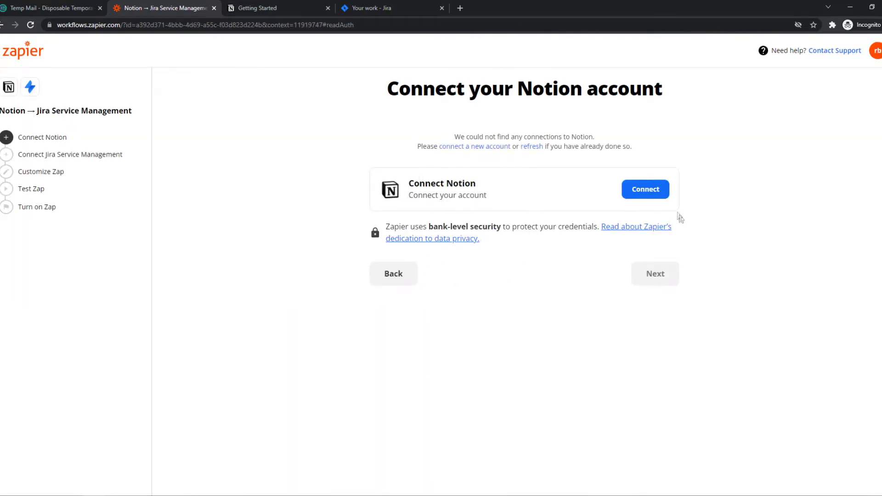
left_click(646, 192)
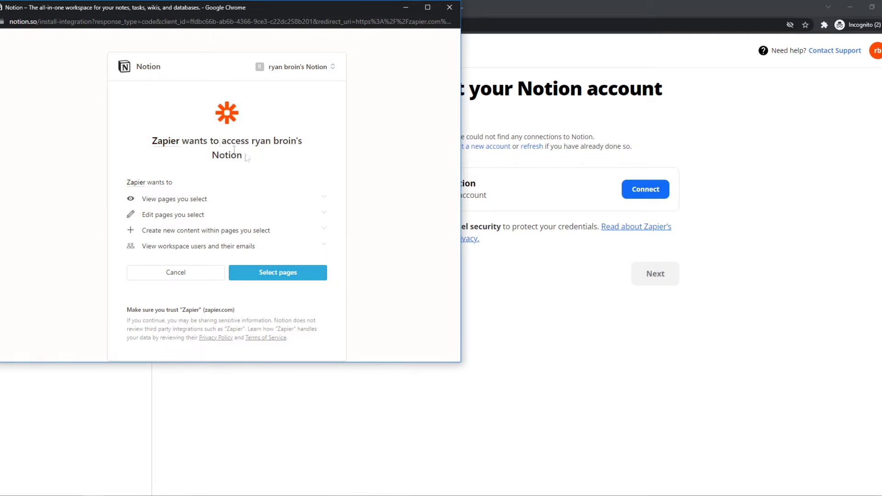
left_click(276, 275)
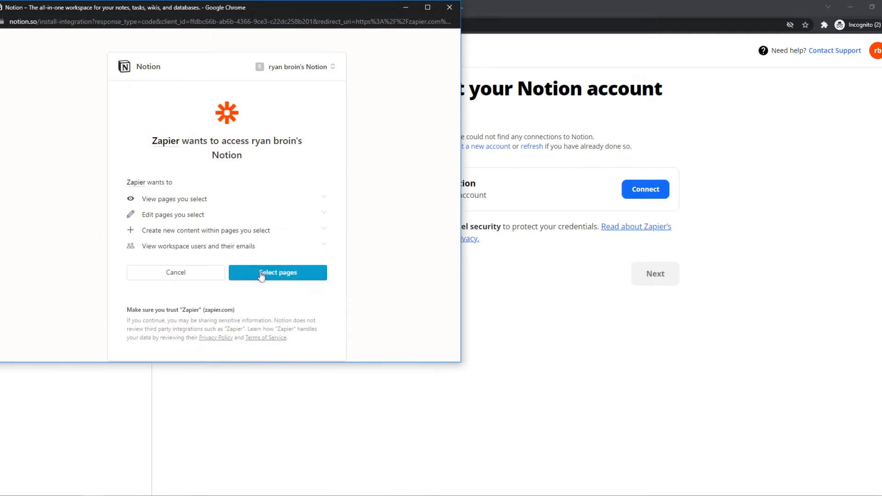
left_click(140, 134)
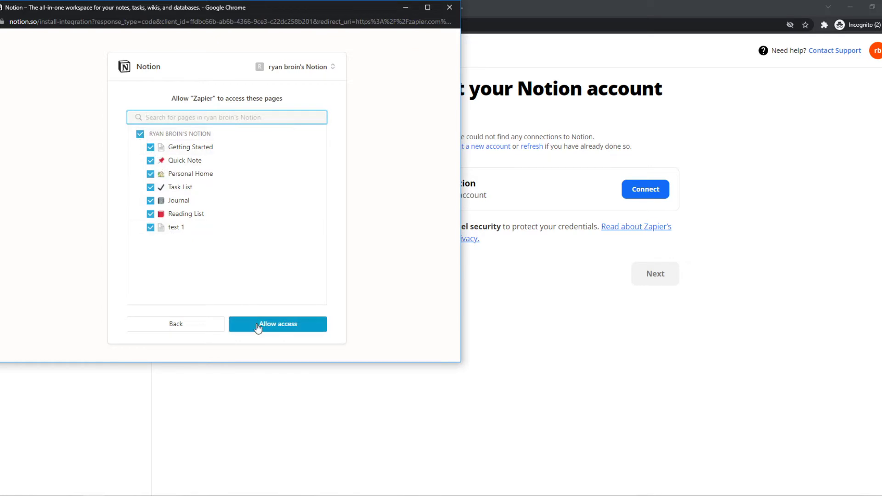
left_click(257, 326)
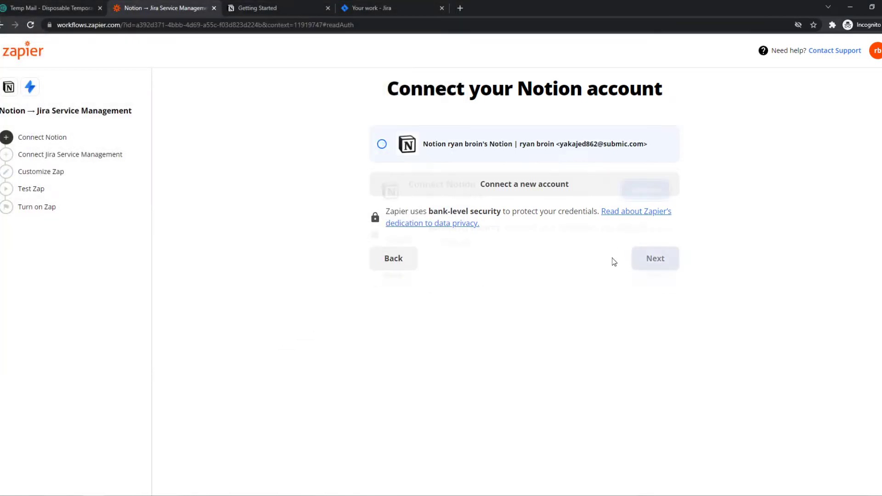
Step: Use the Journal database as the Notion trigger's source and continue
left_click(653, 258)
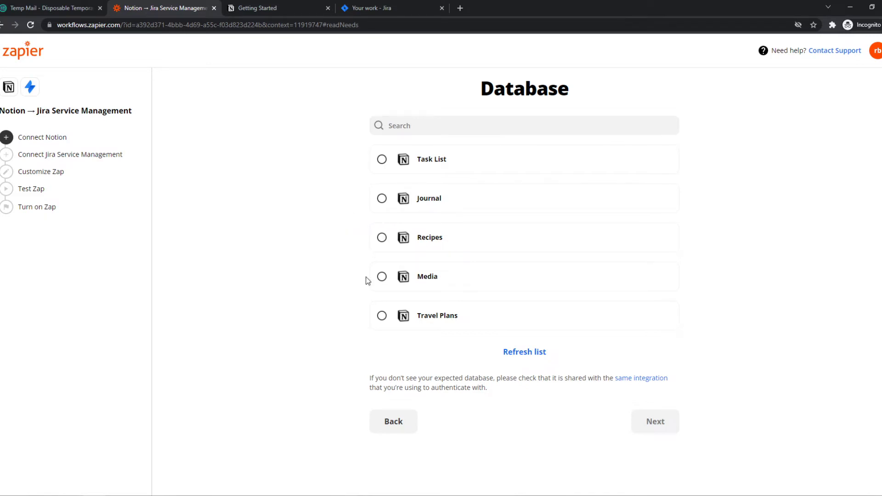
left_click(382, 198)
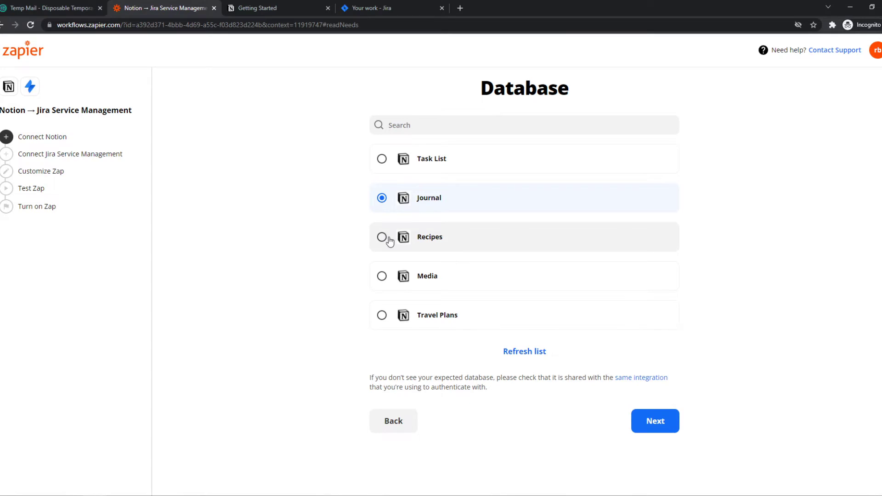
left_click(390, 241)
left_click(384, 200)
left_click(652, 420)
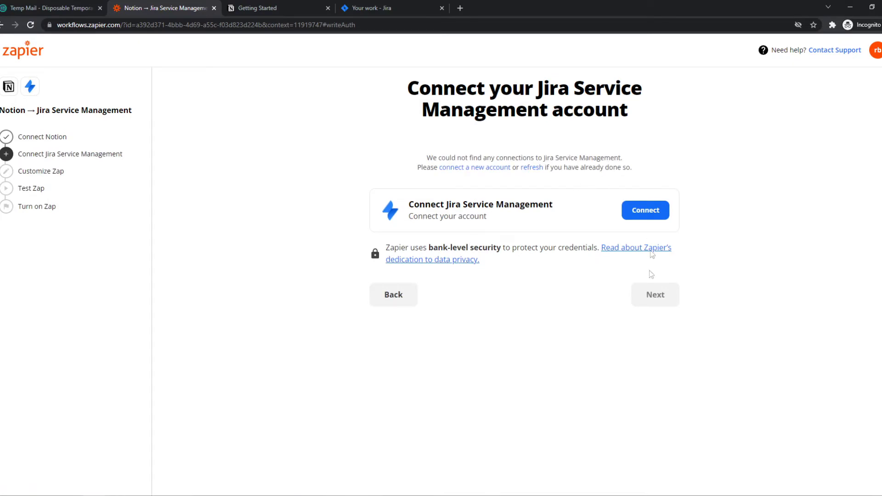
Step: Connect a Jira Software Cloud account and accept the Atlassian authorization
left_click(630, 212)
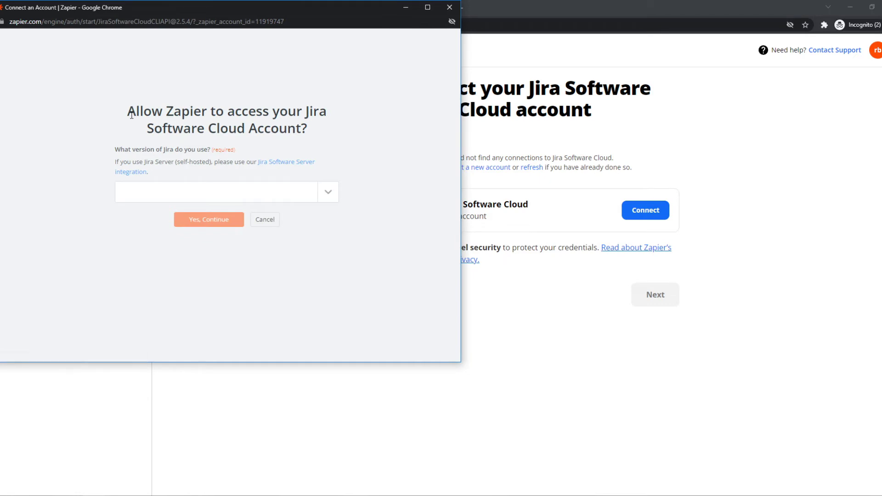
left_click(265, 197)
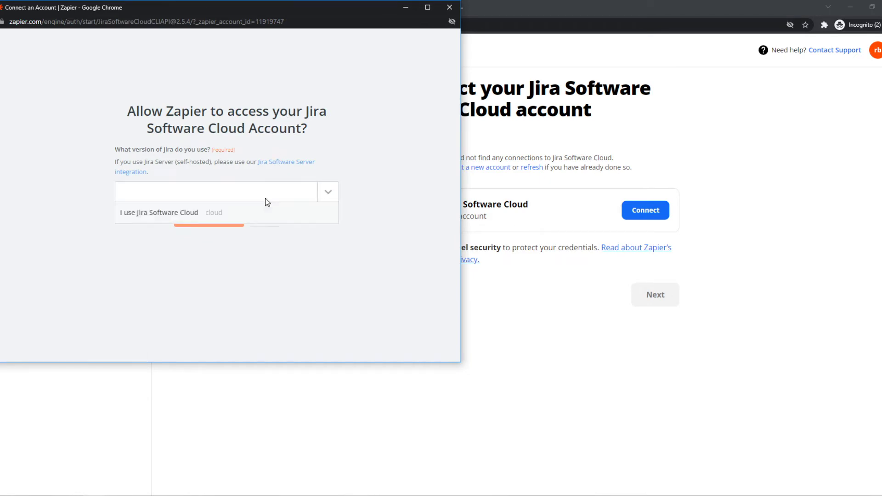
left_click(170, 220)
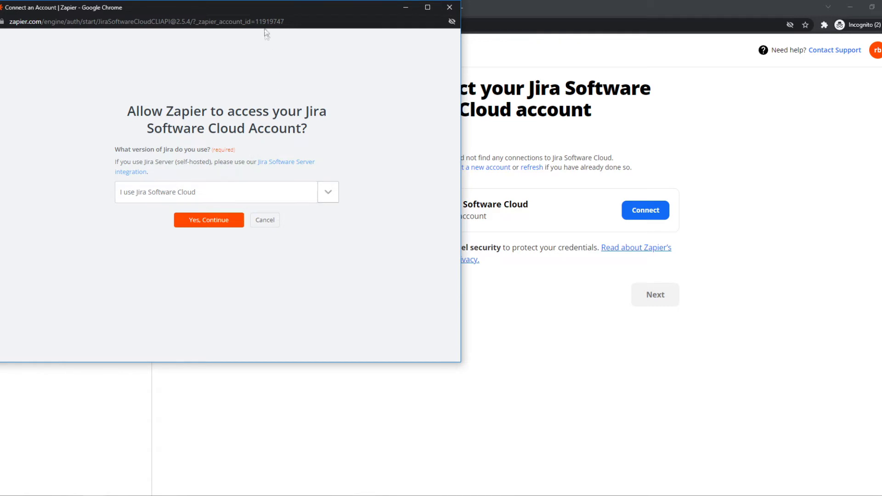
left_click_drag(271, 8, 344, 101)
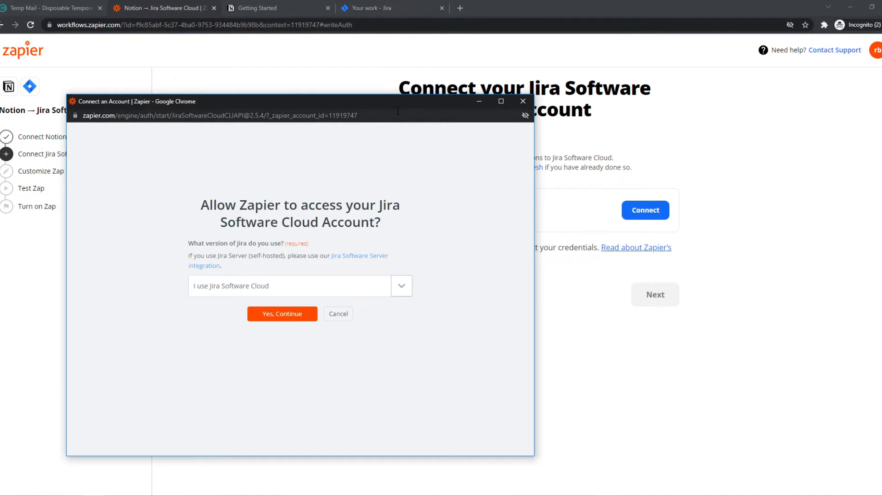
left_click_drag(392, 105, 318, 44)
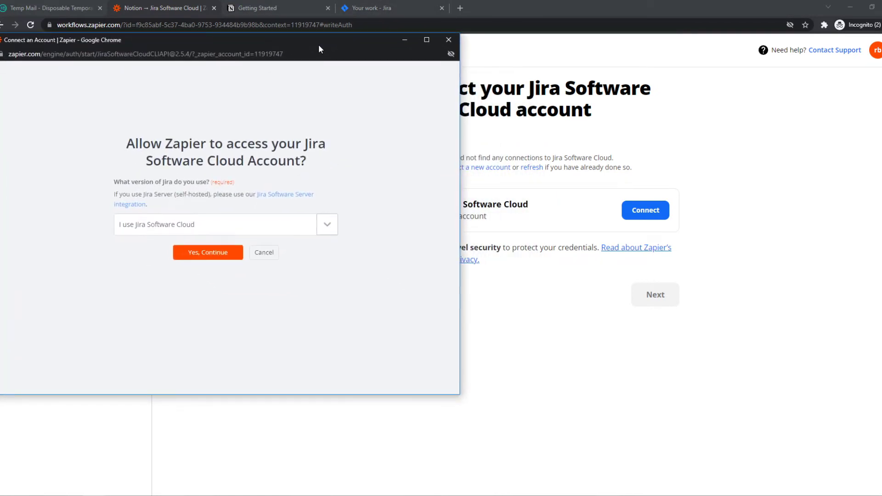
left_click(223, 254)
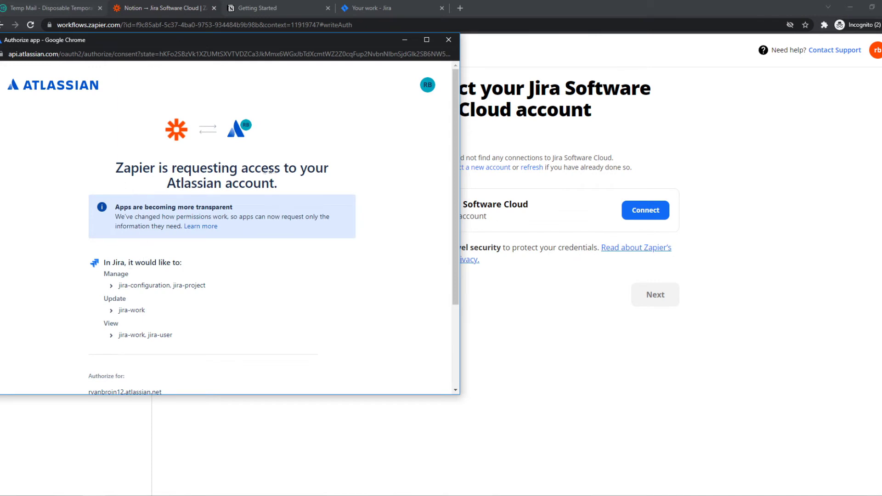
scroll(238, 191, "down", 3)
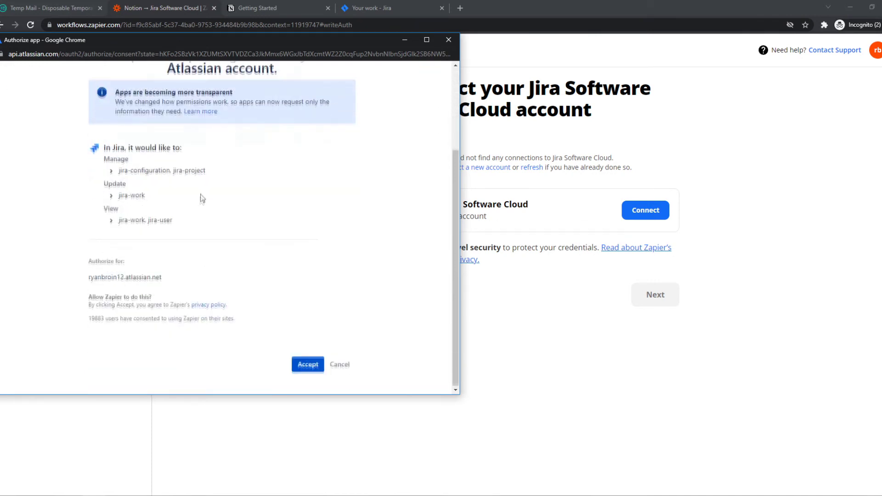
left_click(304, 367)
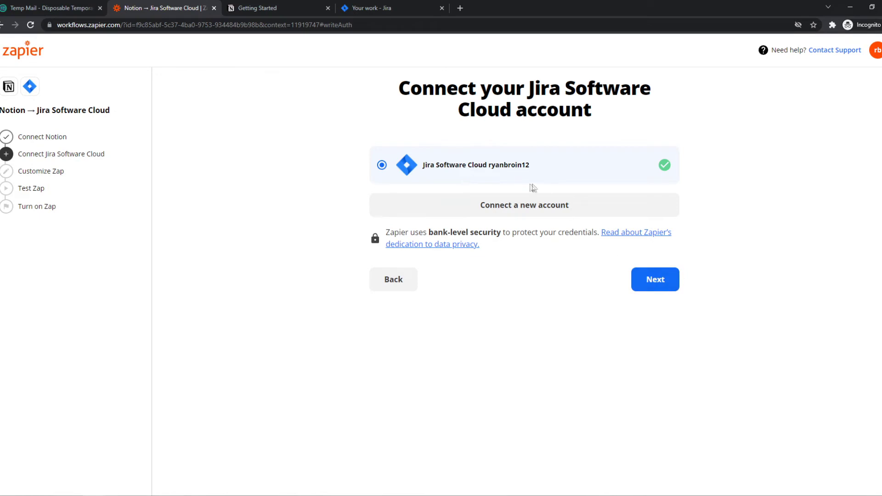
Step: Choose the test project and the Task issue type for the Jira action
left_click(666, 282)
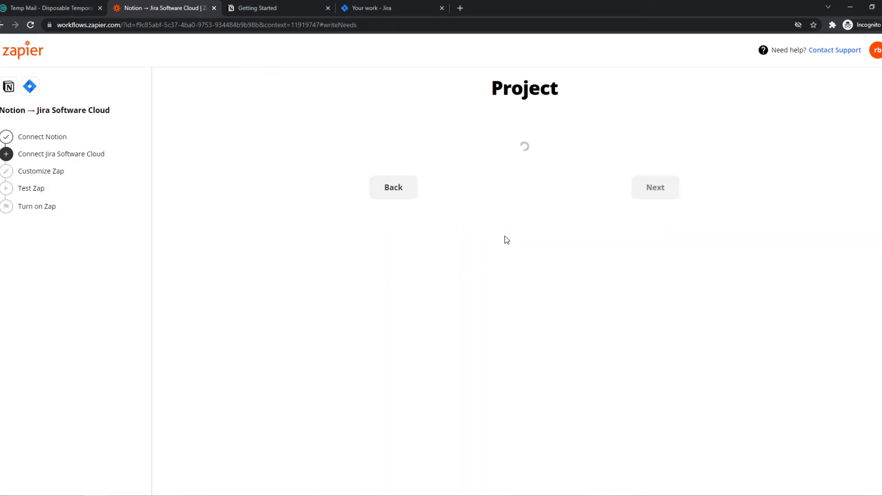
left_click(411, 140)
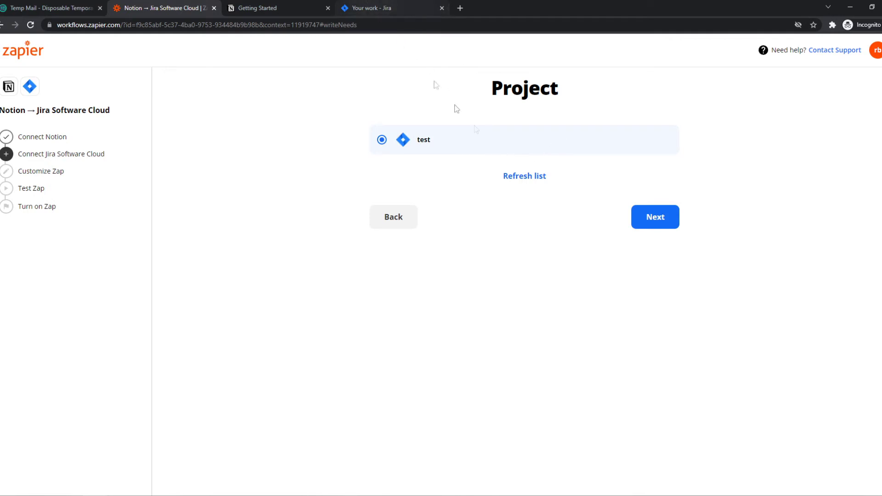
left_click(648, 227)
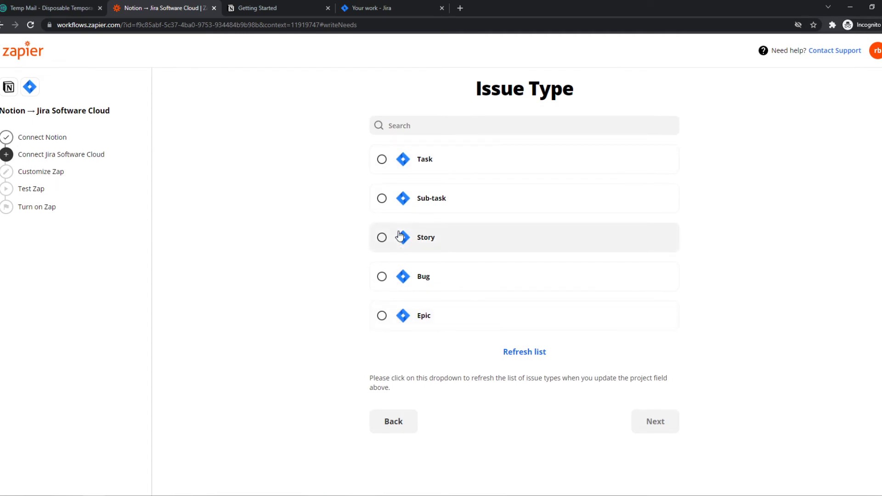
left_click(402, 169)
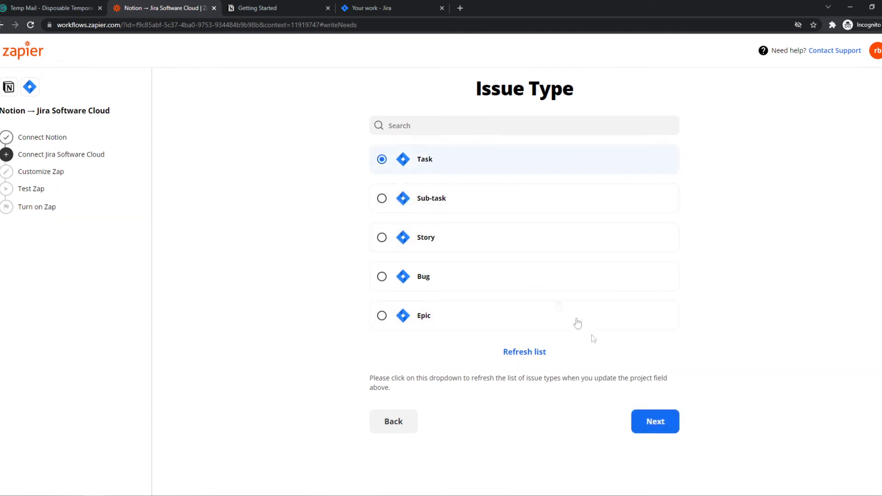
left_click(652, 421)
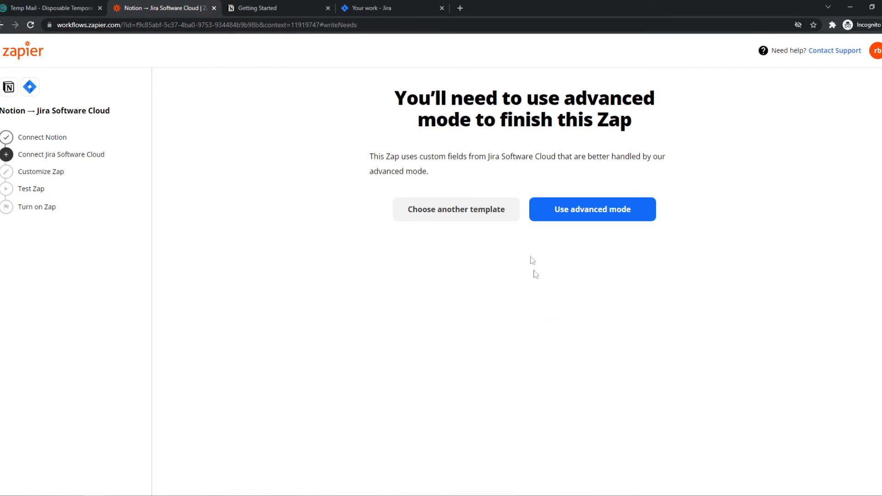
Step: Switch to advanced mode, dismiss the welcome message, and expand the Notion trigger card
left_click(553, 216)
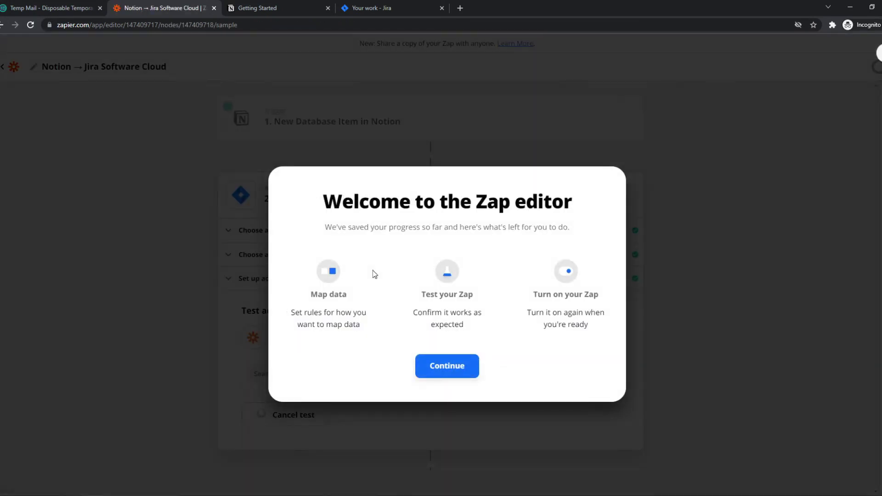
left_click(429, 366)
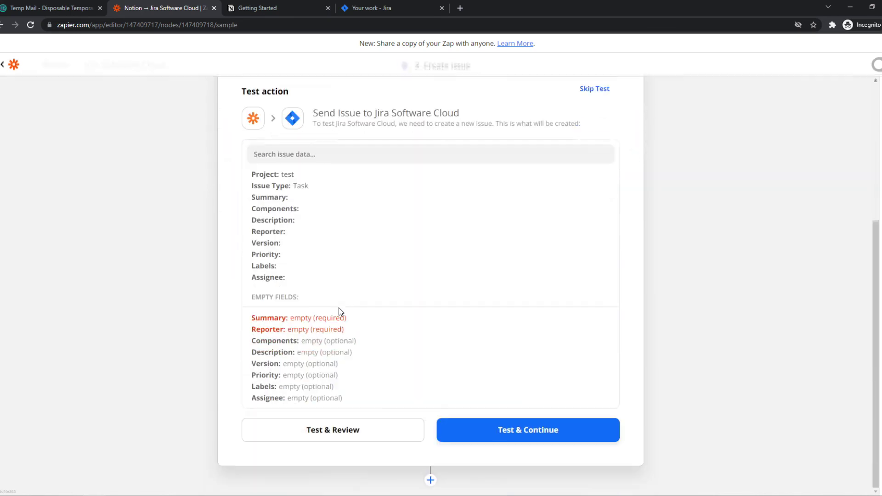
scroll(338, 308, "up", 5)
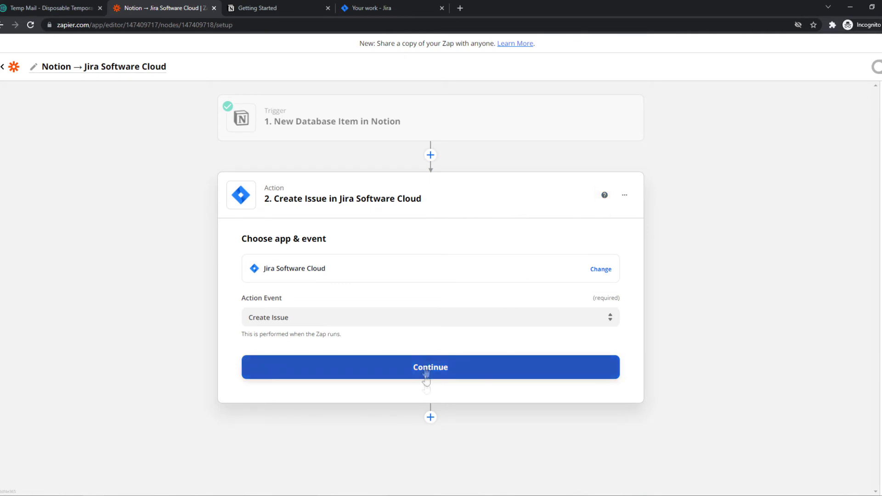
left_click(265, 137)
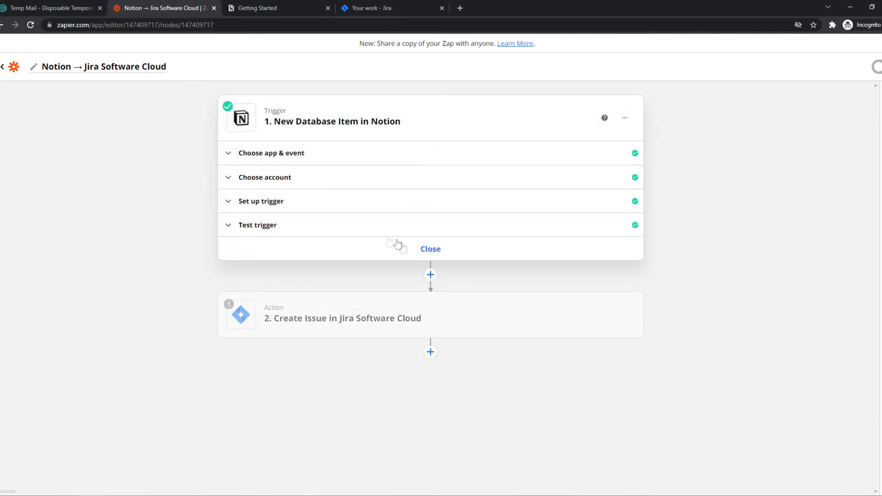
Step: Accept the tested Notion trigger and move on to the Jira action
left_click(238, 204)
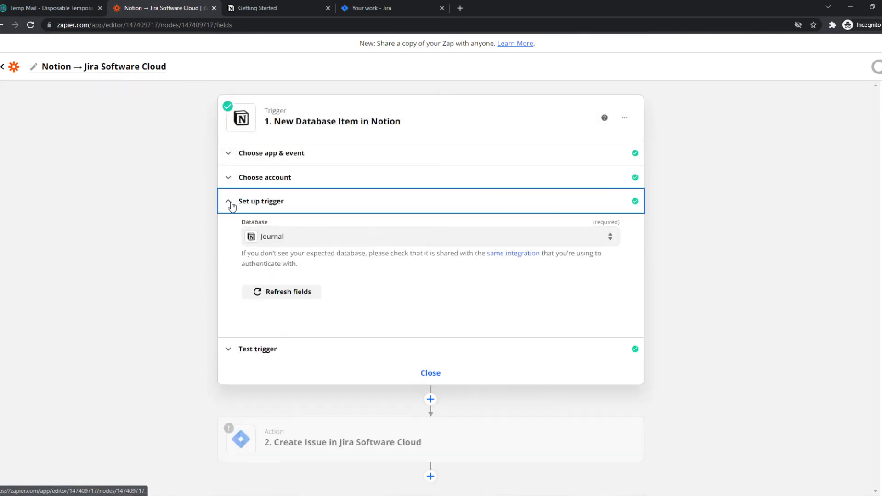
left_click(230, 205)
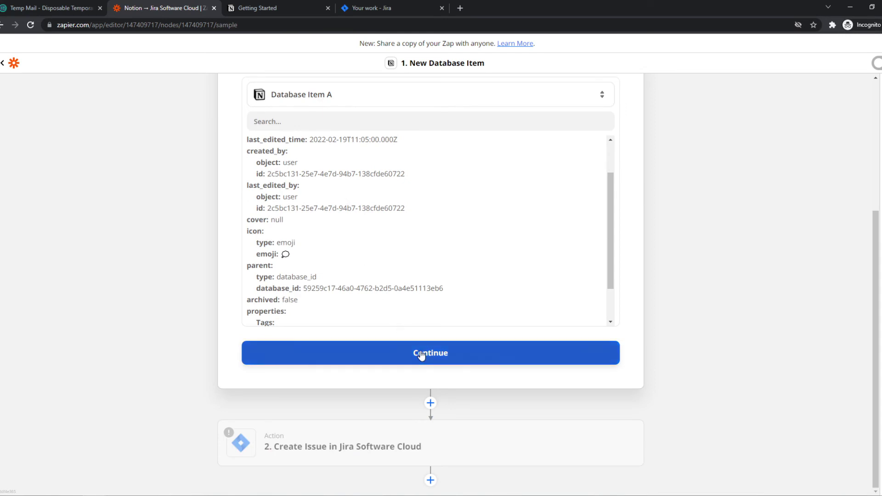
left_click(421, 356)
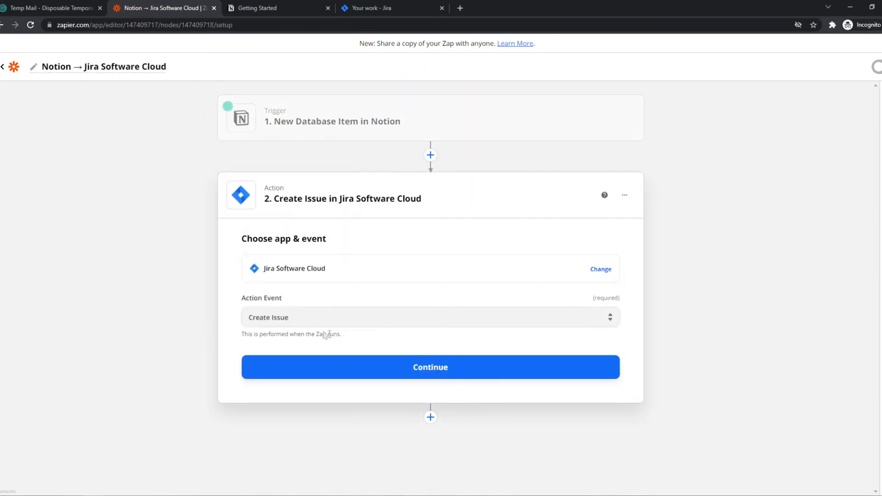
Step: Keep Create Issue as the Jira action event and confirm the app-and-event step
double_click(291, 303)
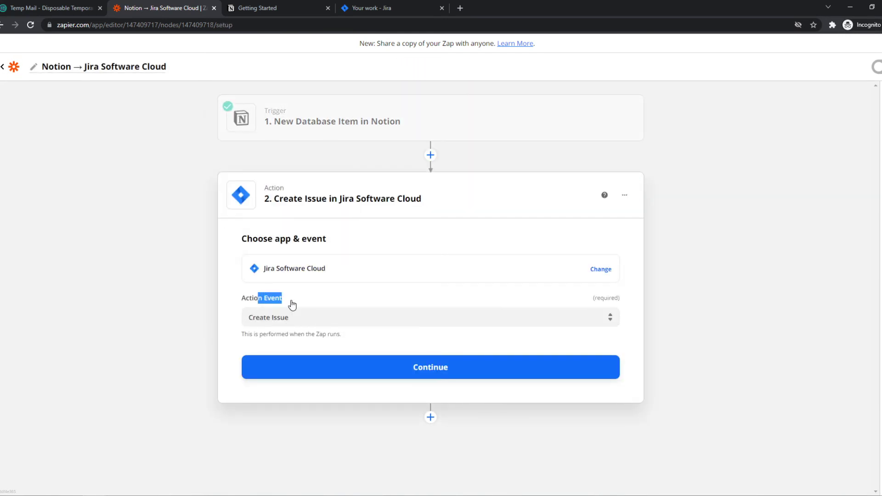
left_click(302, 314)
scroll(321, 364, "up", 1)
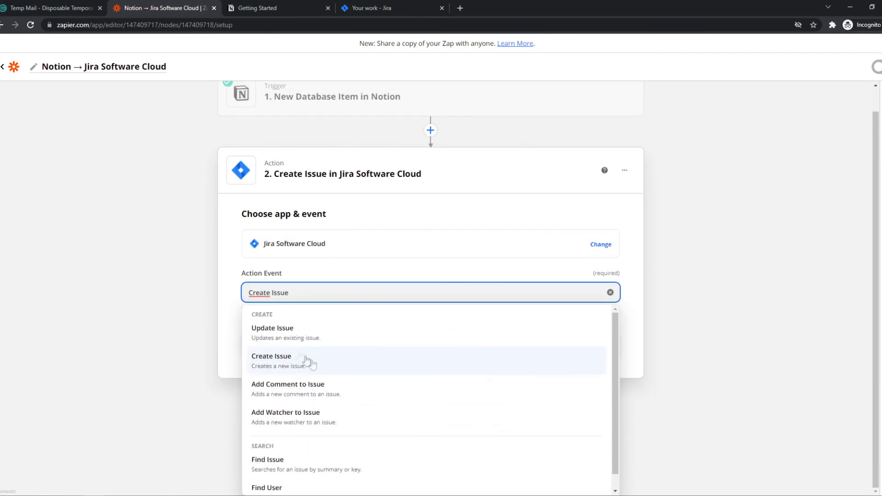
scroll(280, 347, "down", 1)
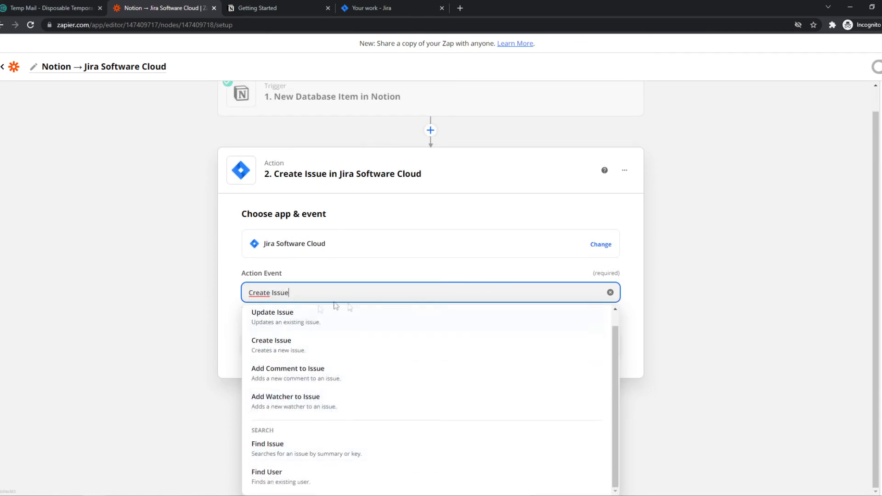
left_click(227, 298)
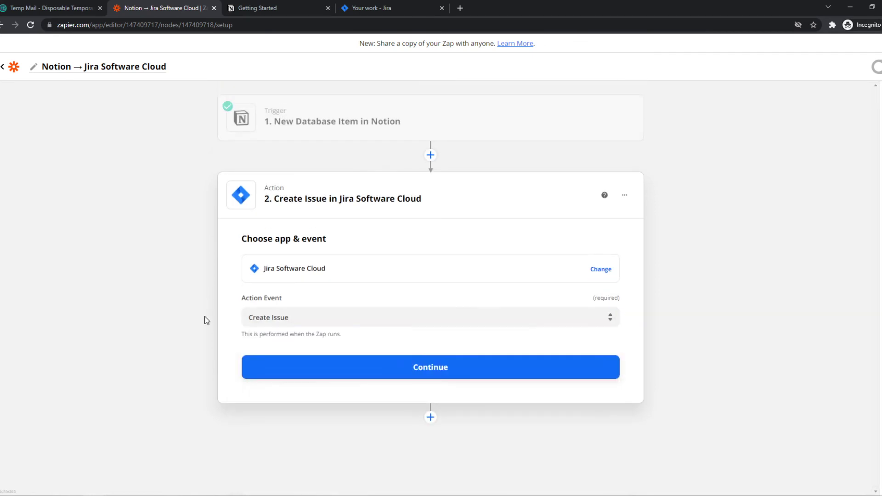
left_click(441, 375)
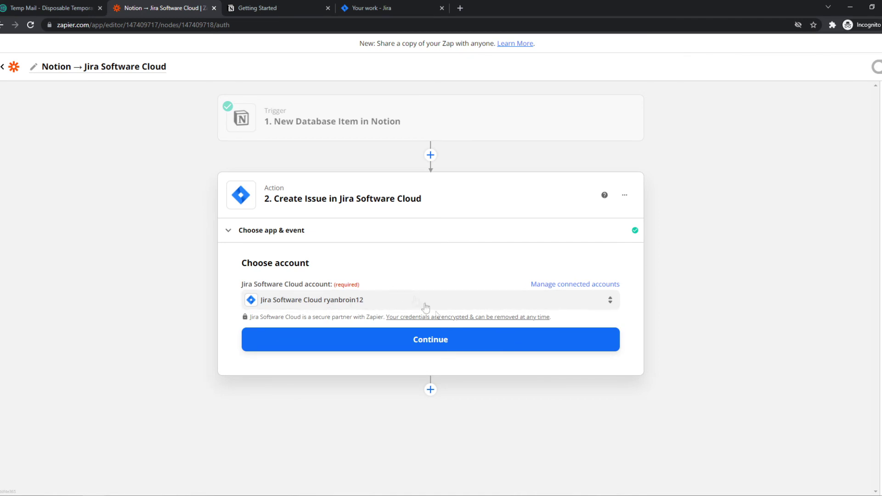
Step: Confirm the connected Jira Software Cloud account for the action
left_click(443, 341)
scroll(351, 351, "down", 6)
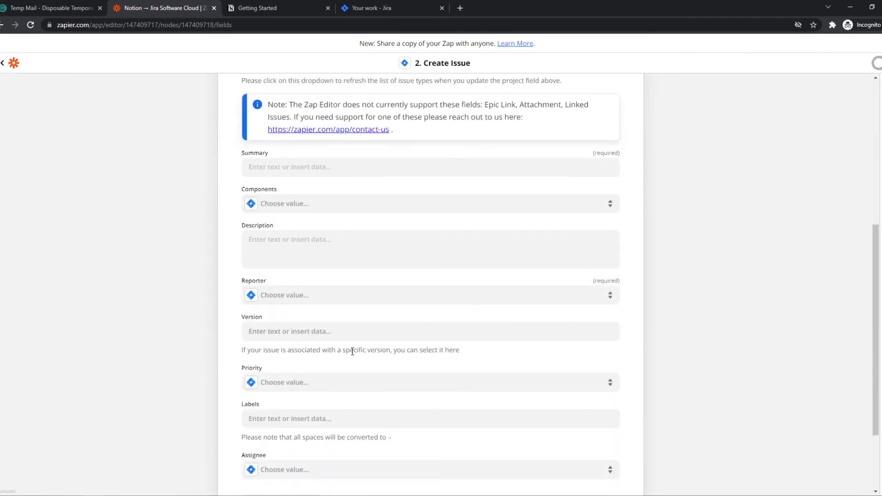
scroll(352, 352, "up", 5)
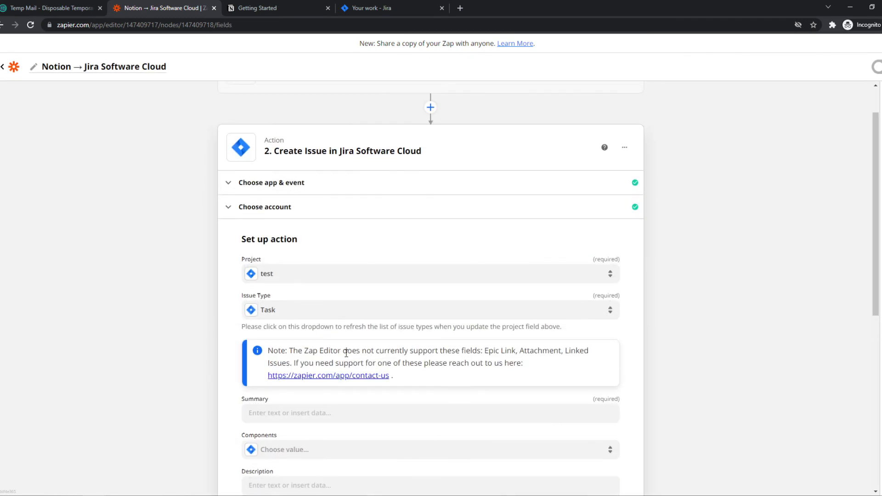
scroll(347, 353, "down", 10)
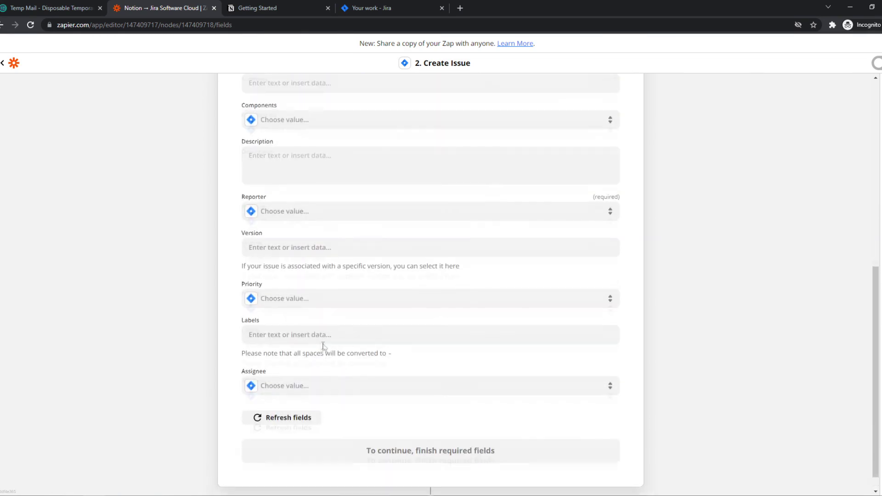
scroll(319, 352, "up", 10)
scroll(345, 352, "down", 3)
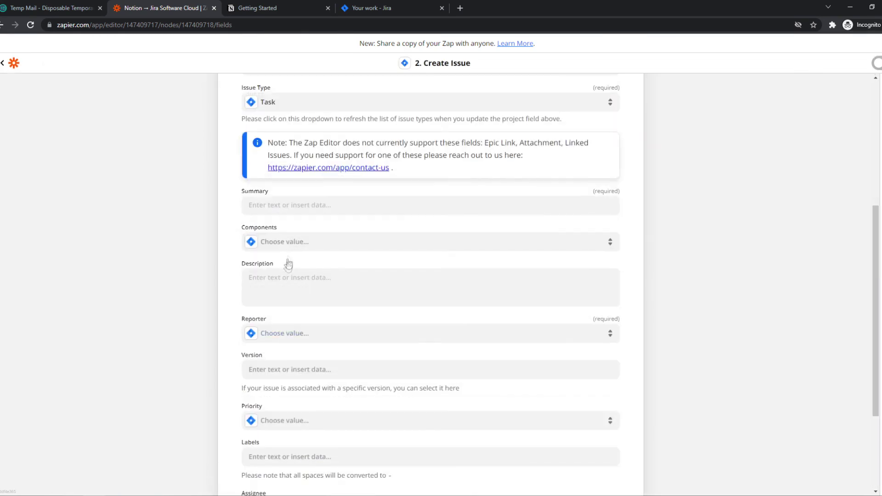
Step: Map the Notion item's Title (Daily reflection) into the Create Issue Summary field
left_click(297, 209)
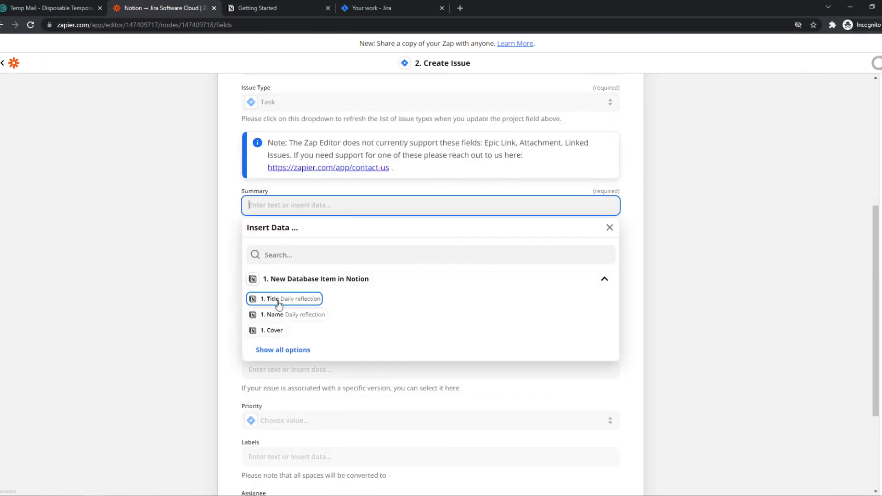
left_click(285, 280)
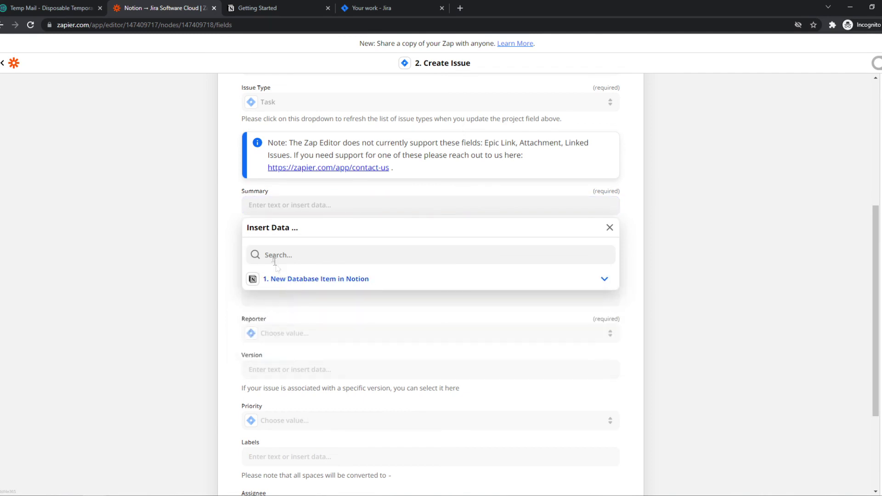
left_click(285, 280)
left_click(263, 299)
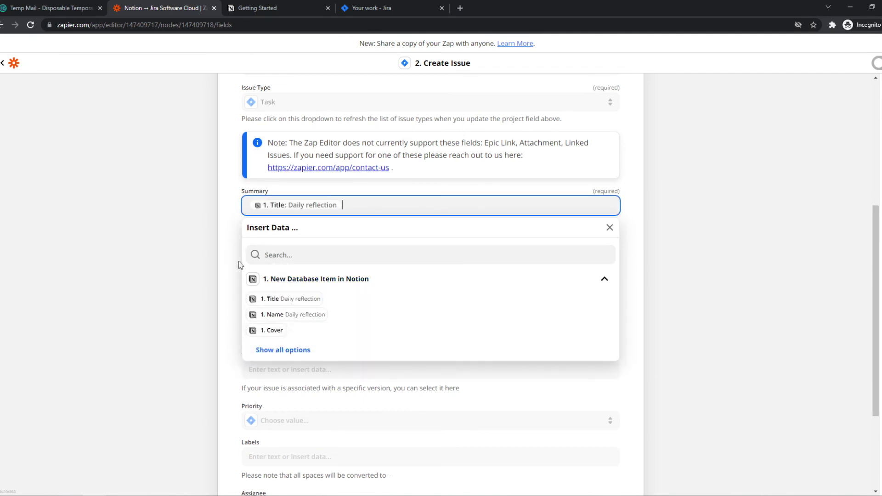
left_click(227, 261)
left_click(278, 243)
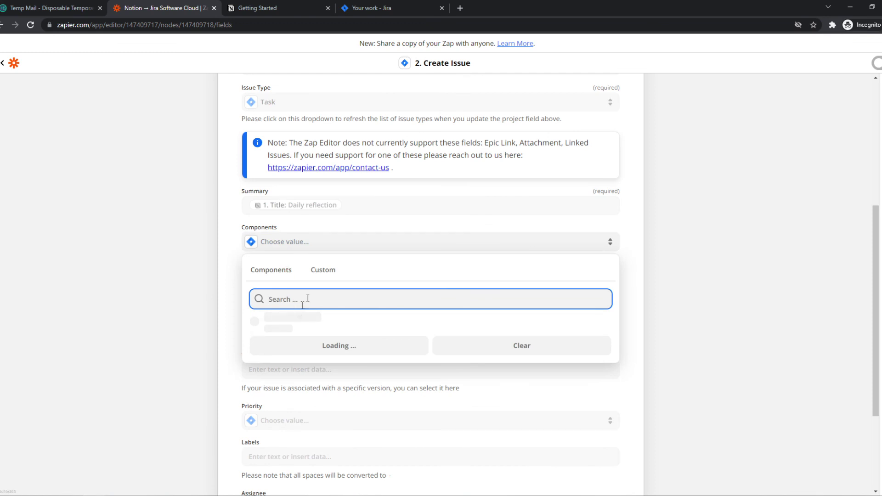
left_click(202, 291)
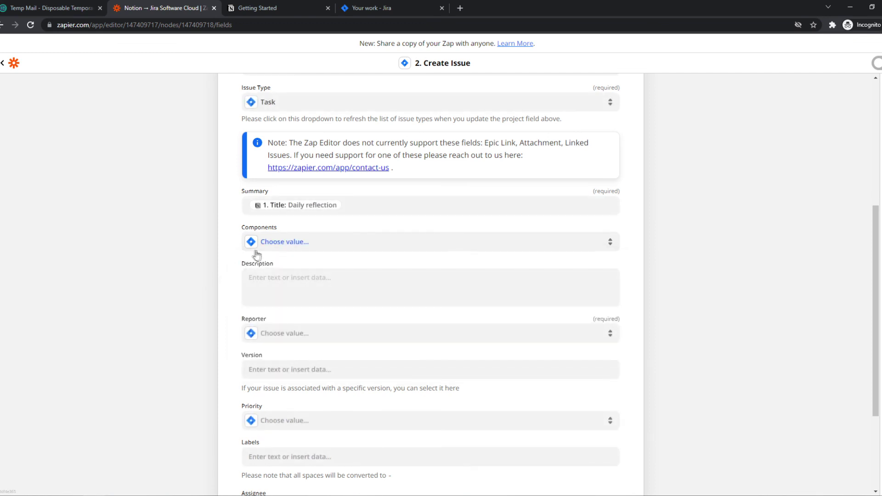
left_click(275, 243)
left_click(275, 244)
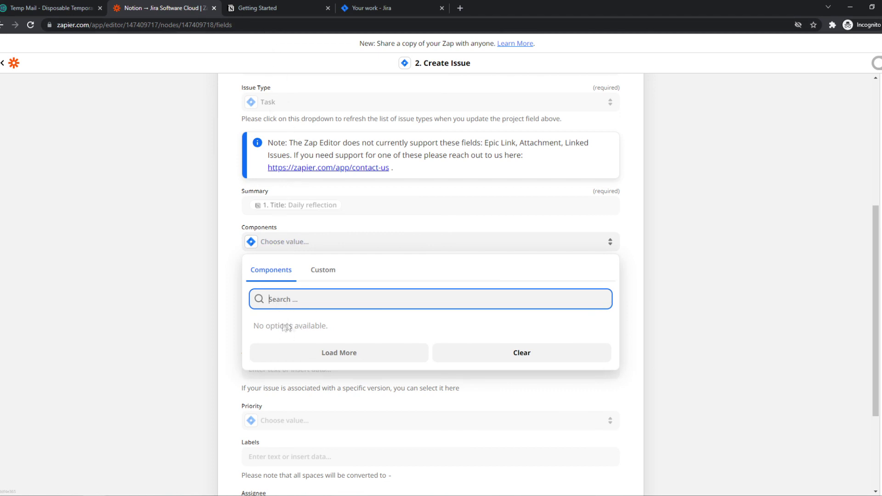
left_click(210, 322)
scroll(213, 321, "down", 3)
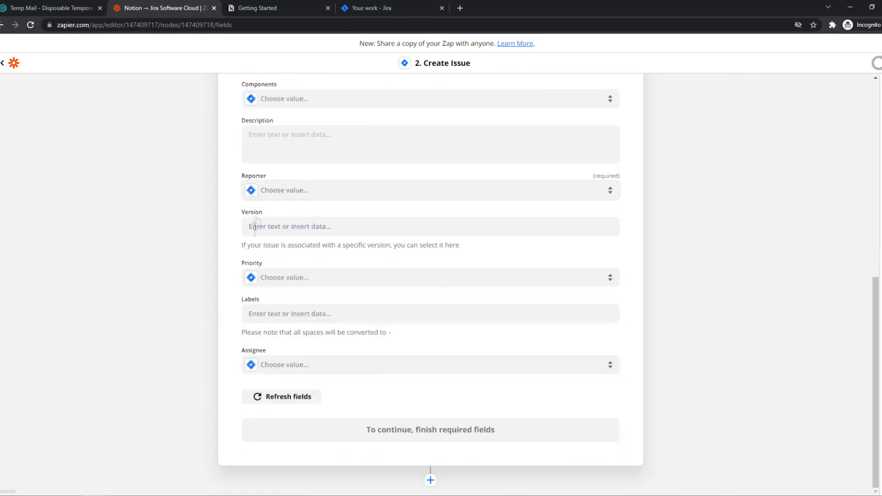
left_click(270, 284)
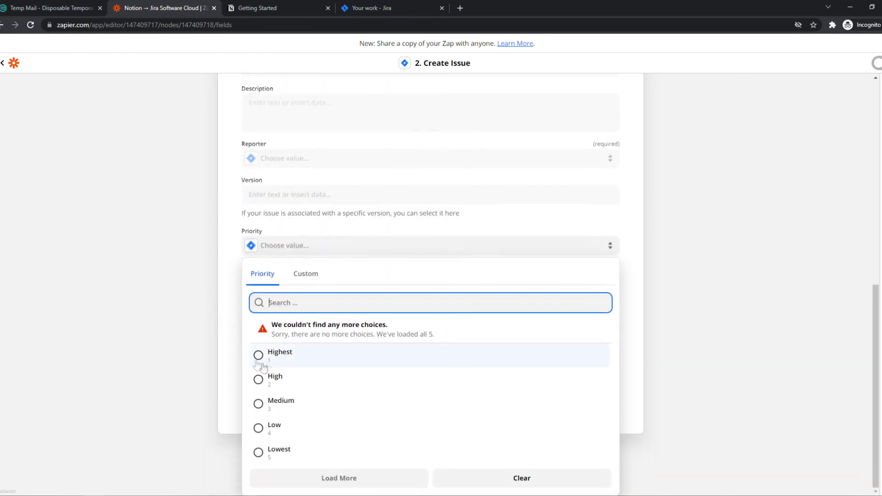
left_click(218, 298)
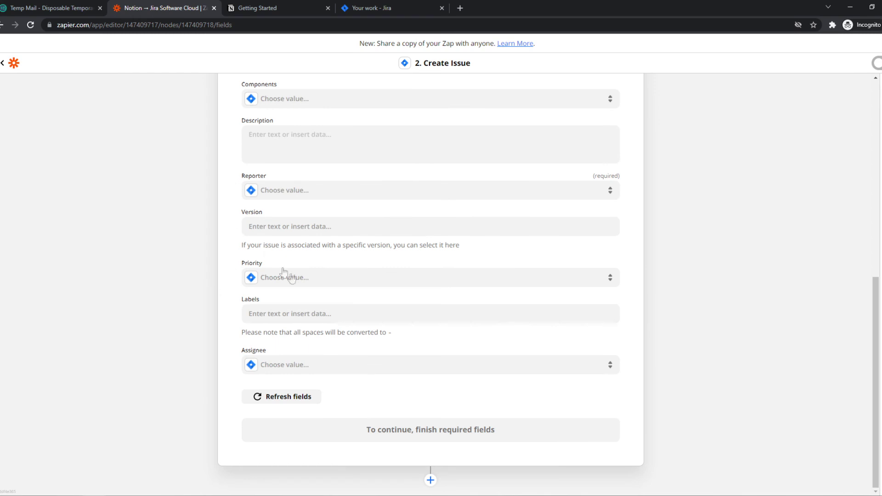
scroll(416, 425, "up", 9)
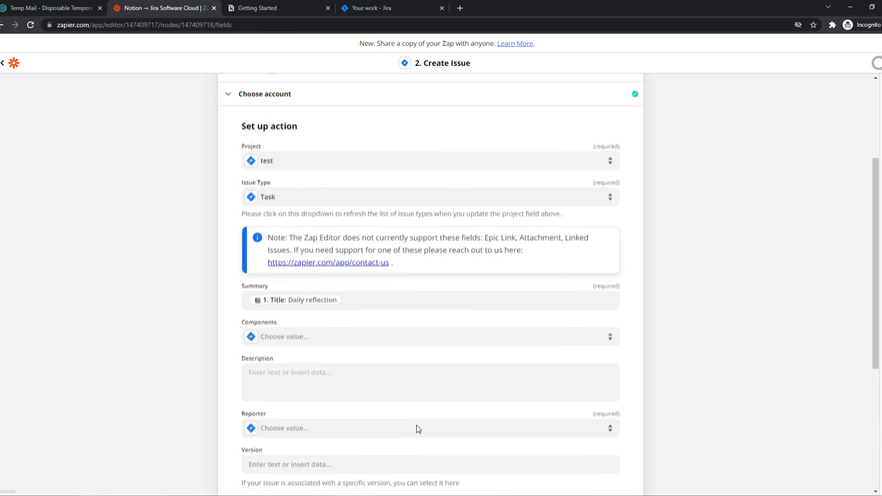